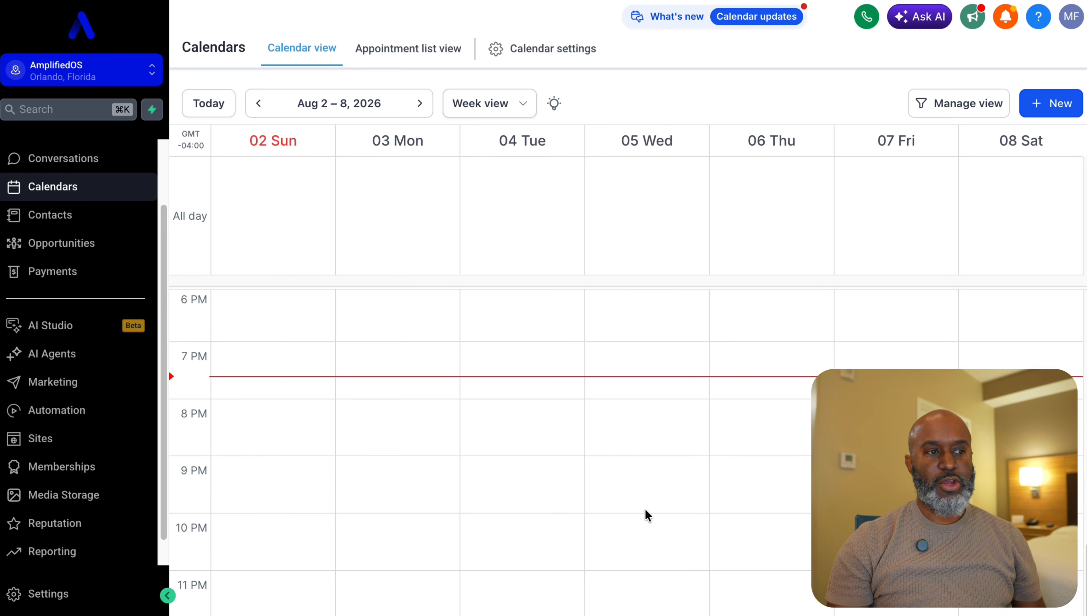
scroll(649, 494, up, 5)
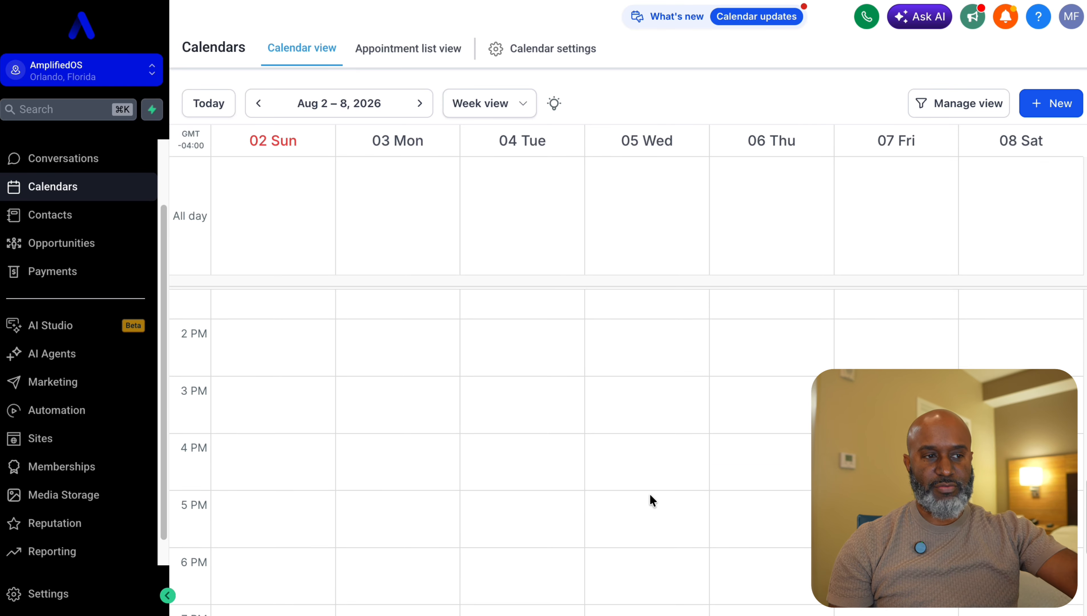
scroll(649, 495, up, 3)
scroll(650, 494, up, 1)
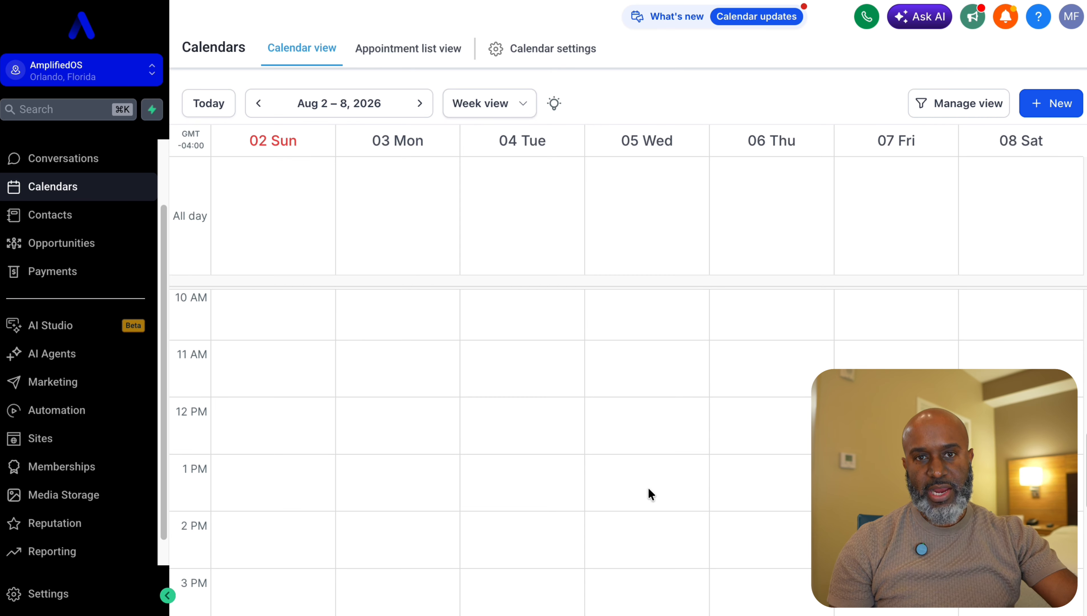
scroll(649, 491, up, 1)
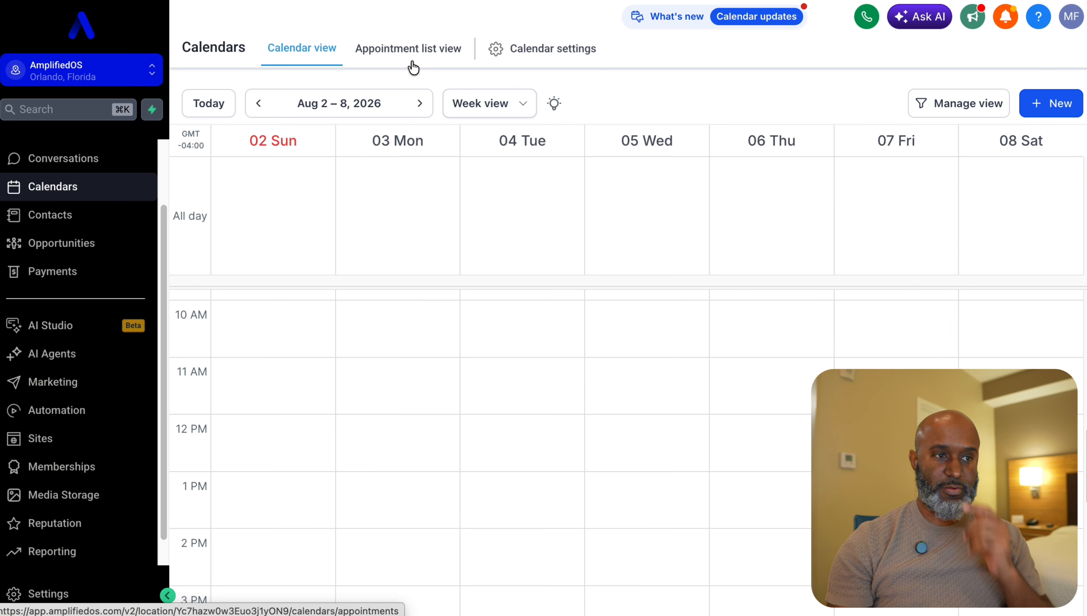
- Open the calendar settings and start a new Personal booking calendar, checking the additional calendar types first
click(542, 55)
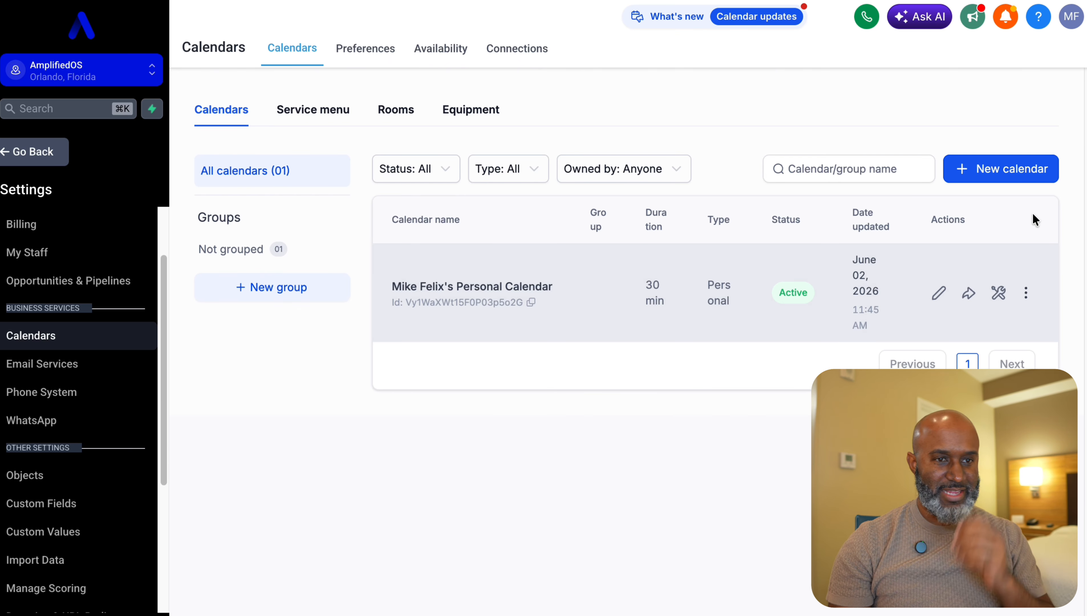
click(1004, 179)
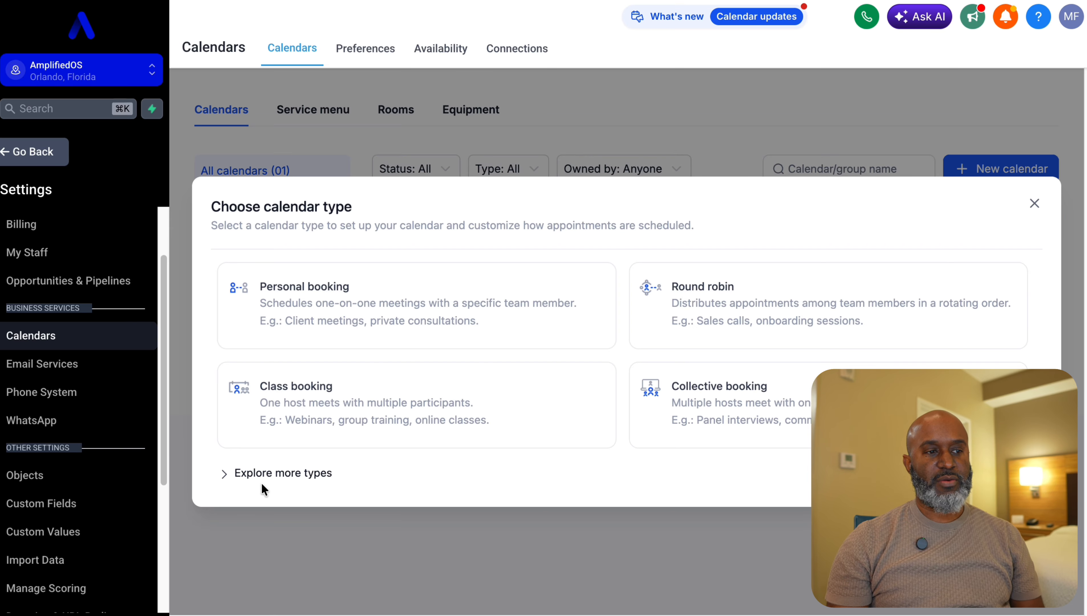
click(244, 483)
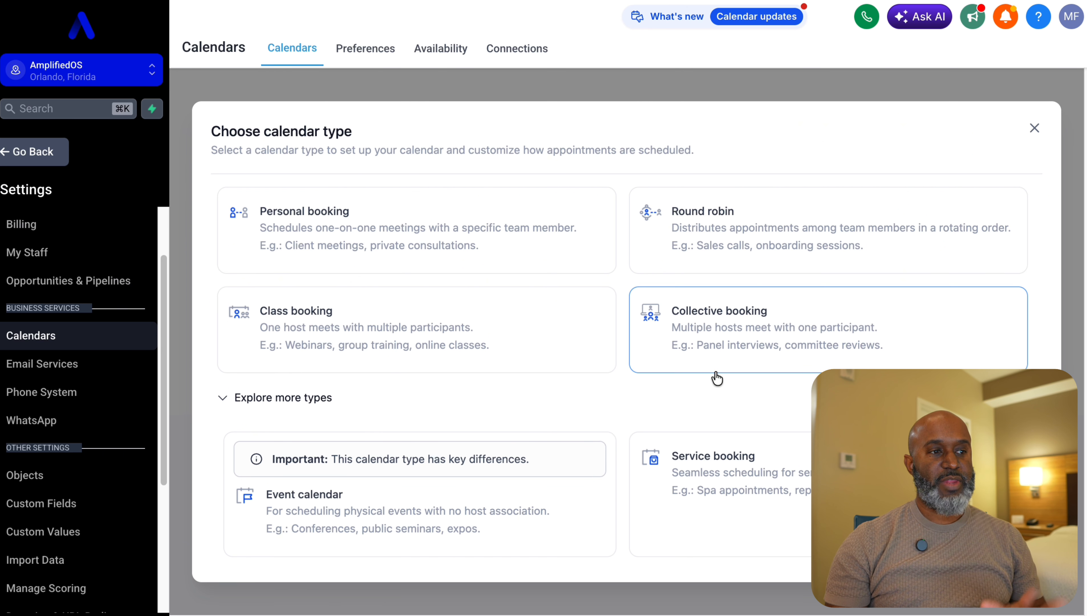
click(413, 223)
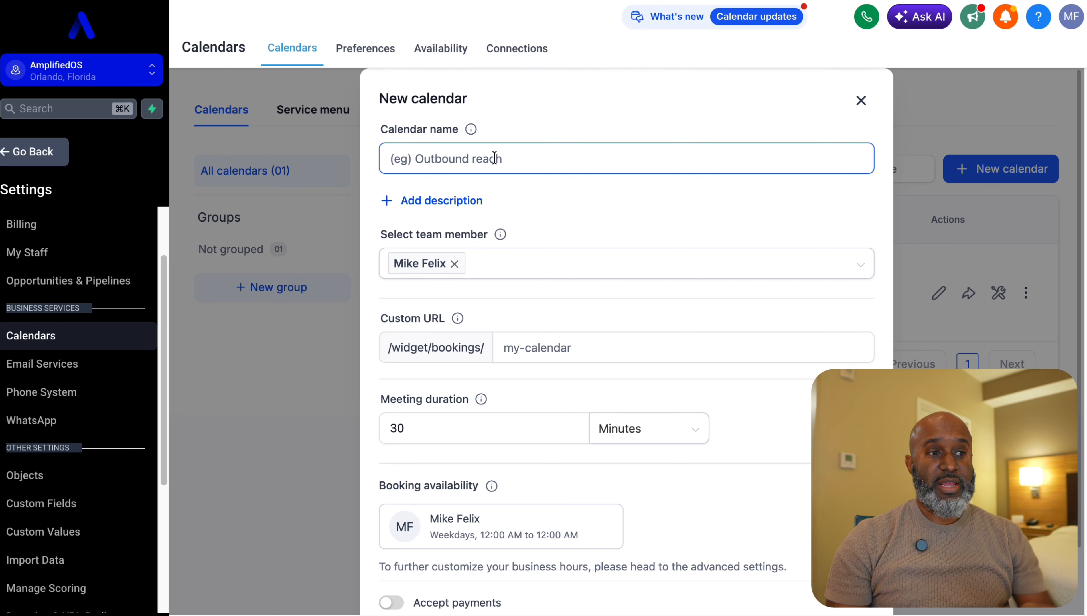
- Review the team member, custom URL, meeting duration and booking availability settings of the new calendar
click(526, 276)
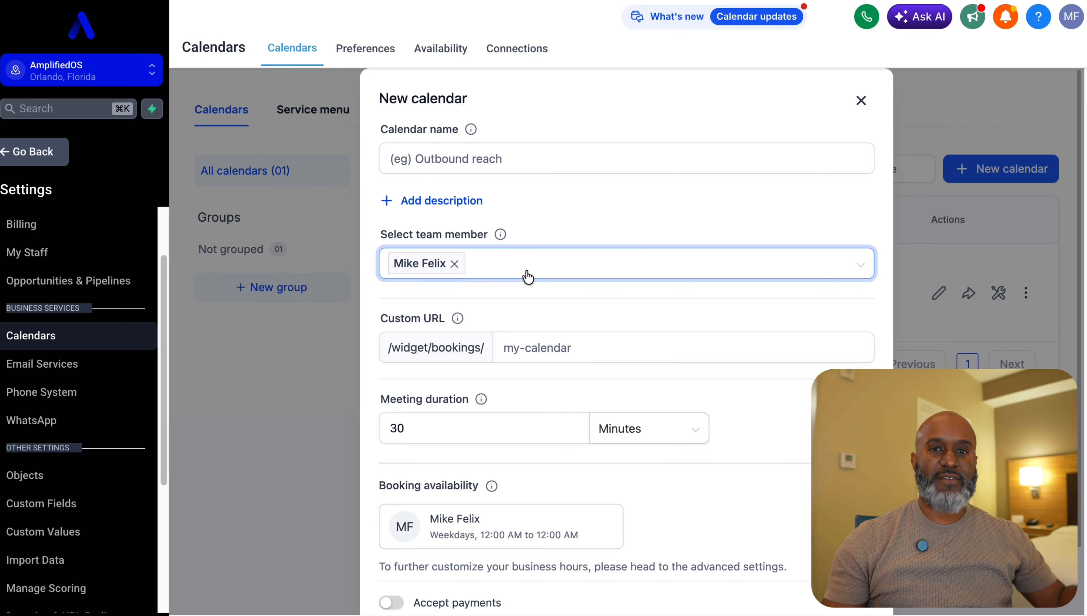
click(657, 196)
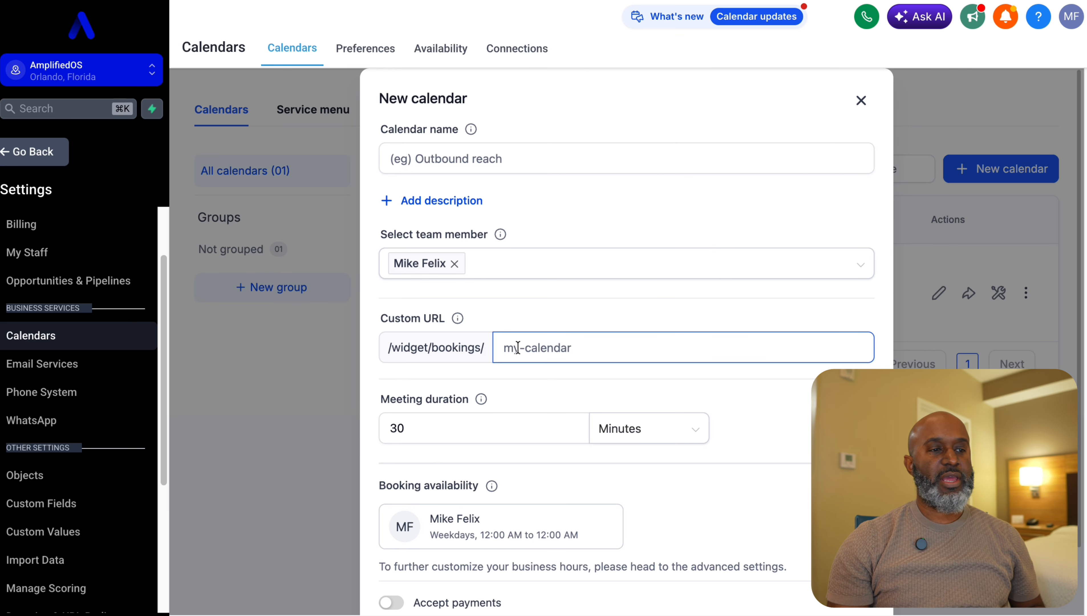
scroll(517, 347, down, 2)
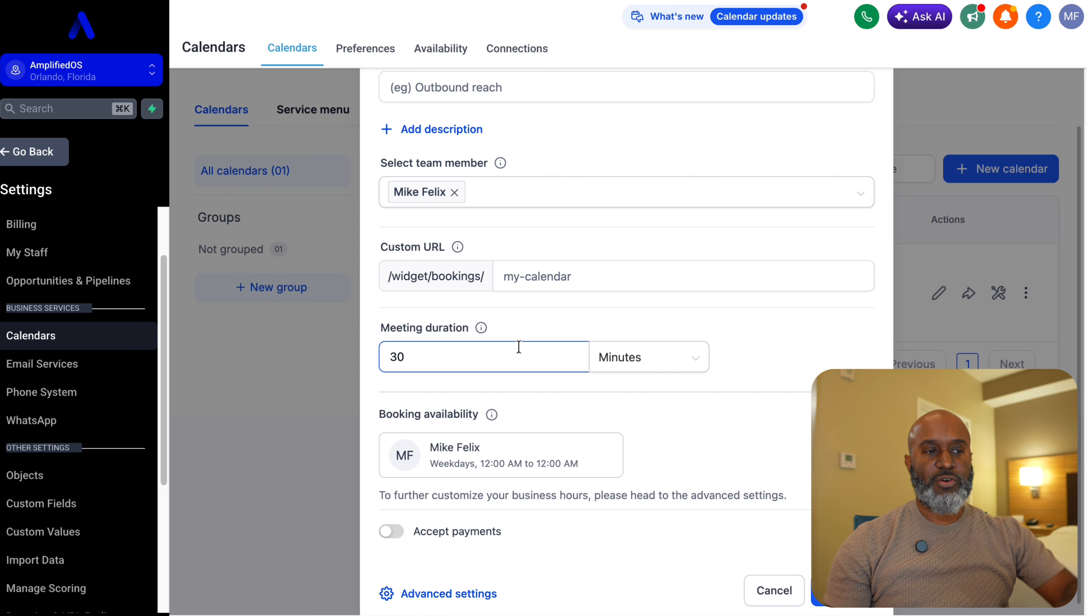
click(608, 423)
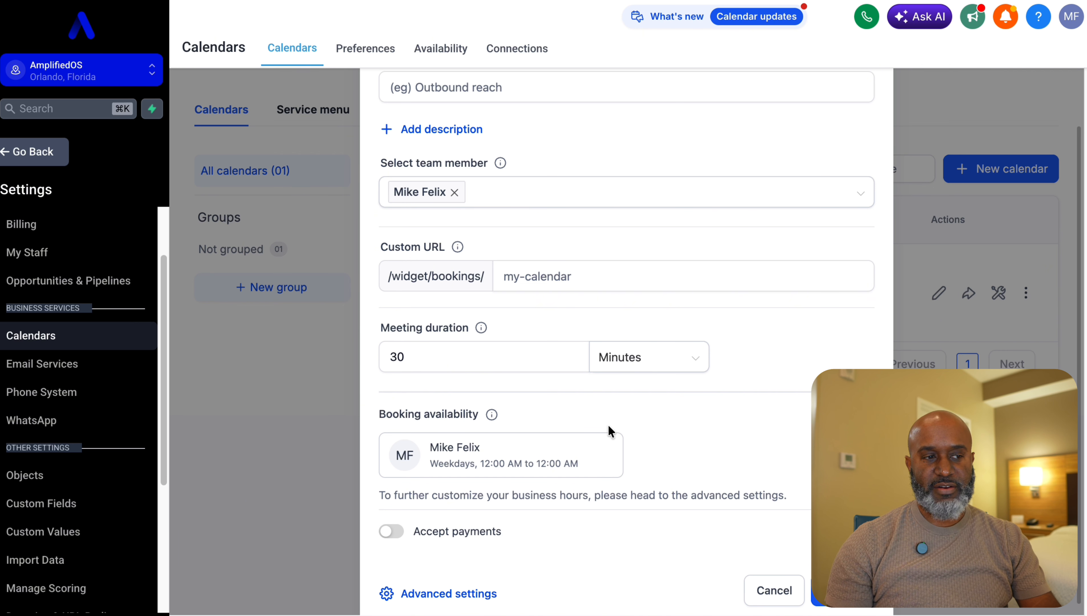
scroll(684, 433, down, 1)
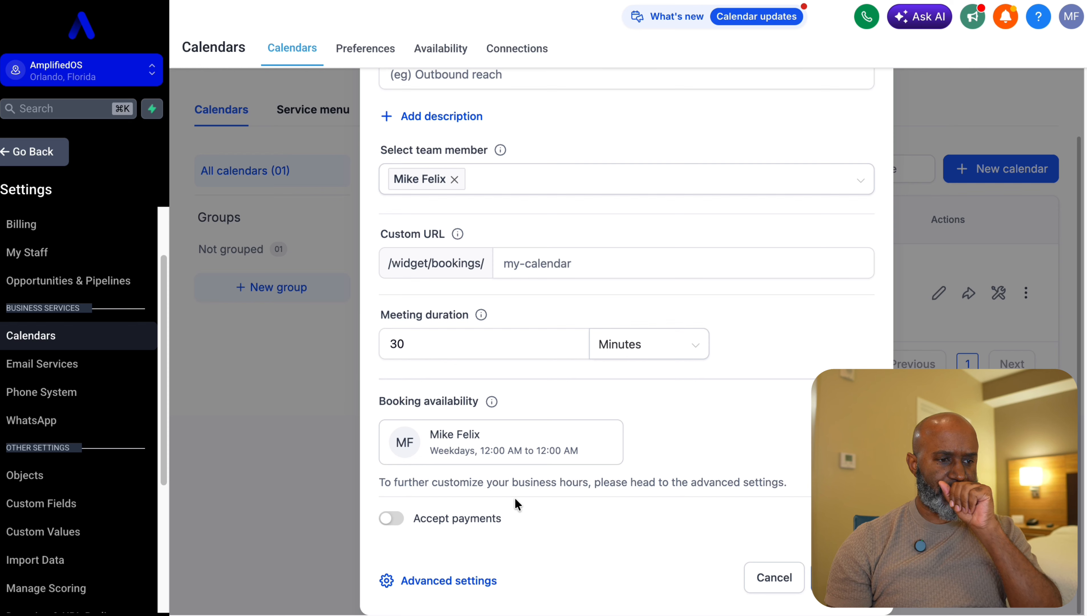
- Enable payments for the new calendar and set the amount to 200 USD
click(392, 518)
scroll(625, 520, down, 5)
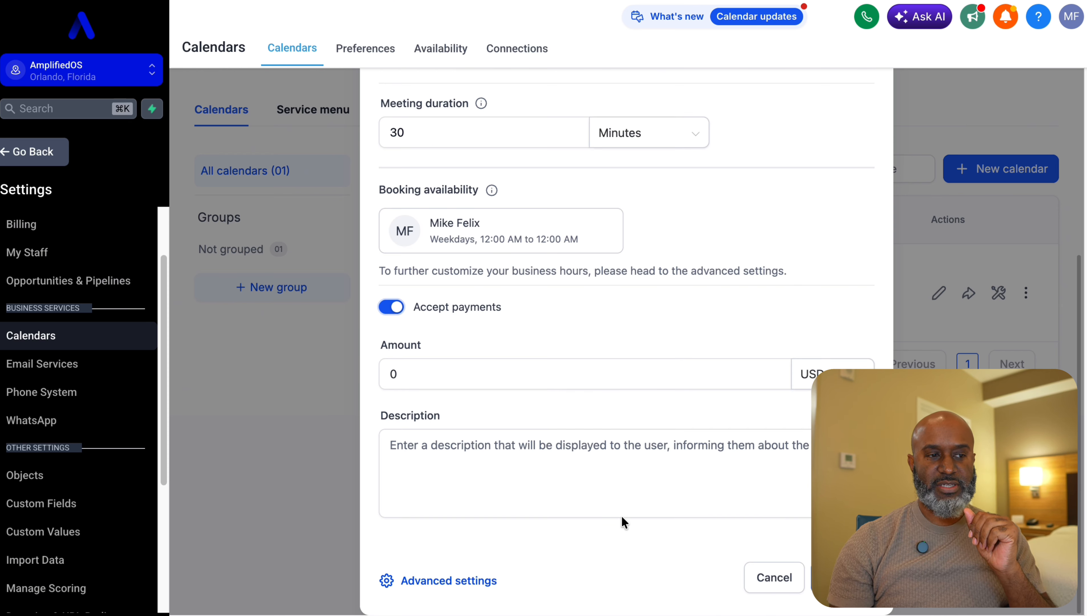
click(517, 374)
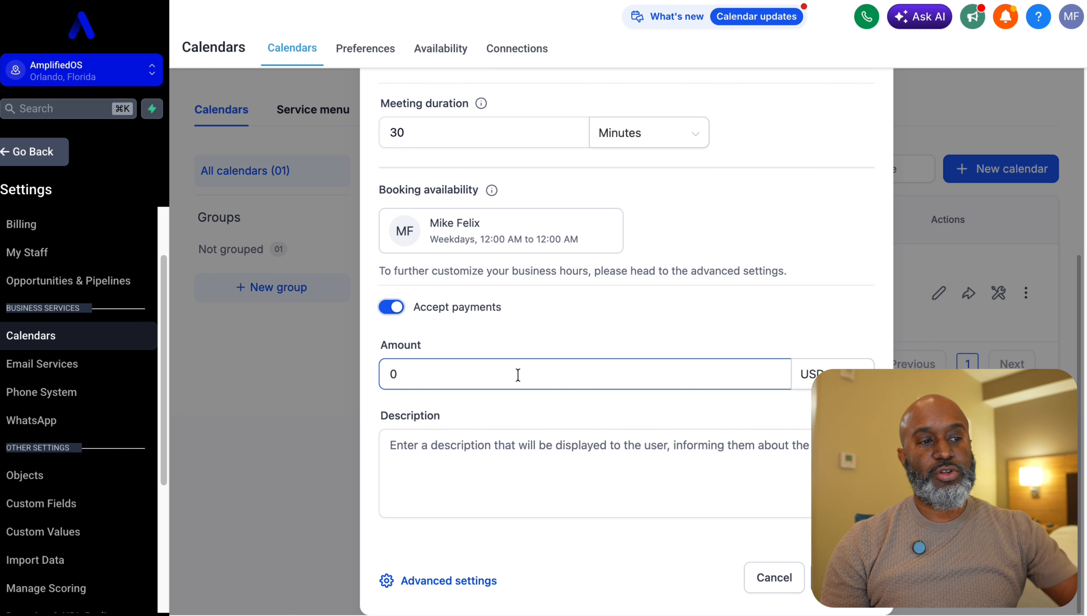
click(518, 375)
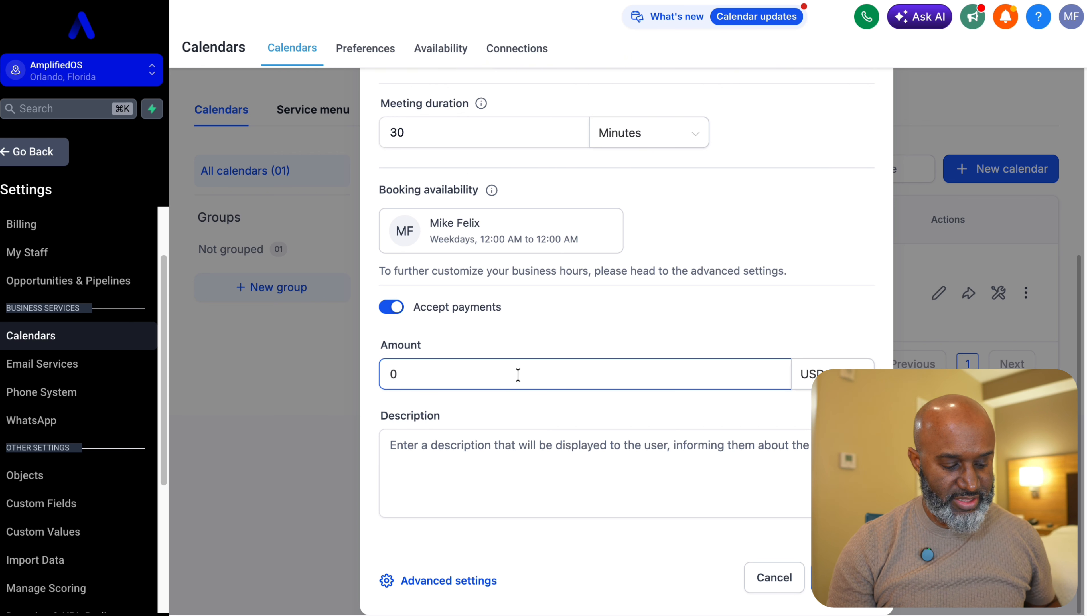
key(BackSpace)
text(200)
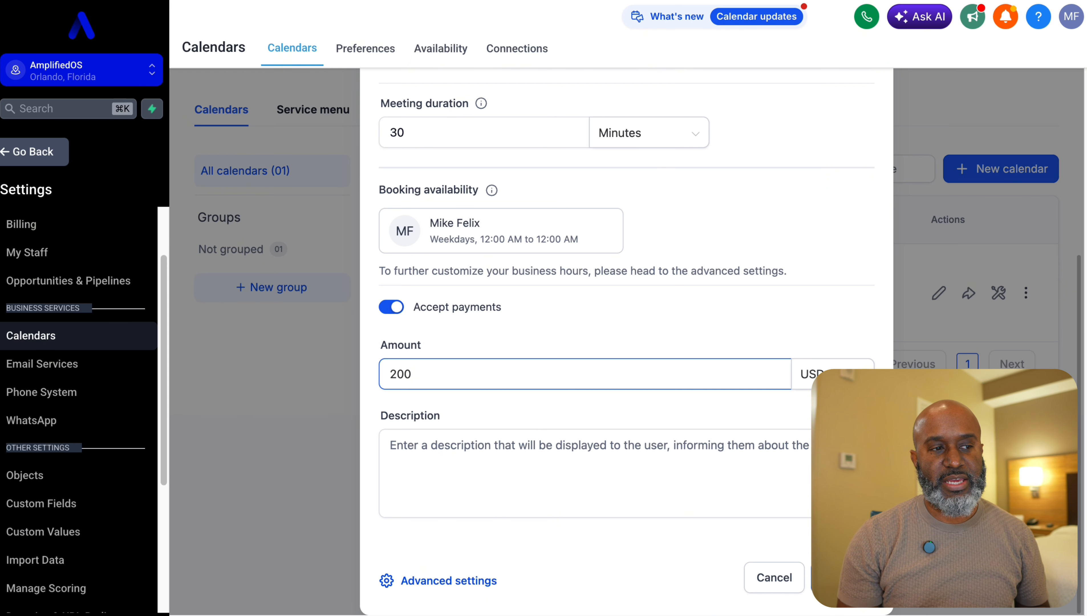
- Turn off payment acceptance for the new calendar
click(391, 307)
scroll(651, 338, up, 3)
scroll(654, 337, down, 2)
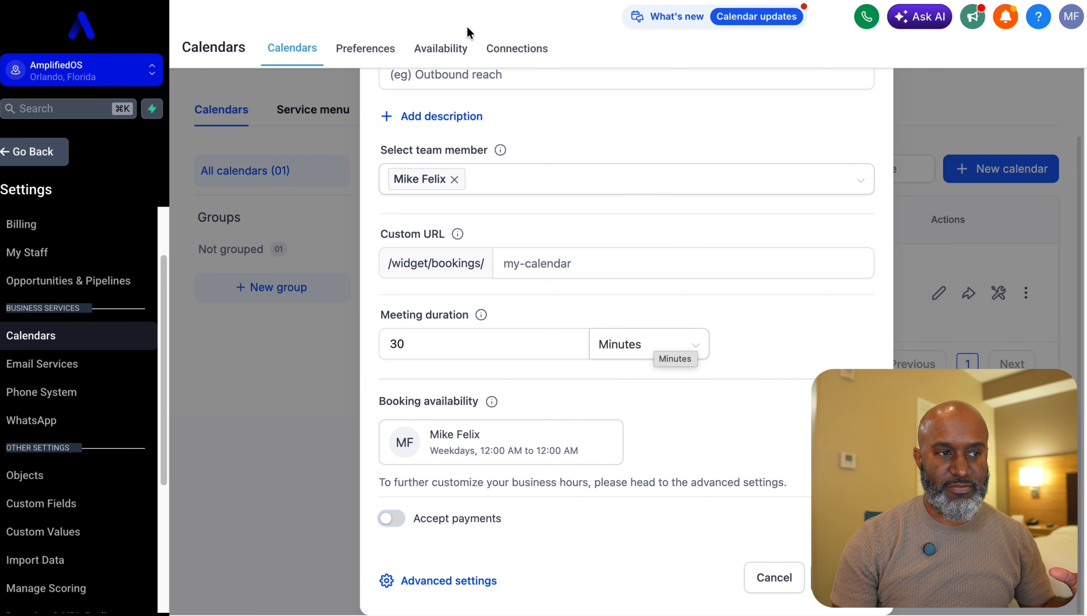
- Add a description section to the new calendar, leave it empty and close the form without saving
click(436, 121)
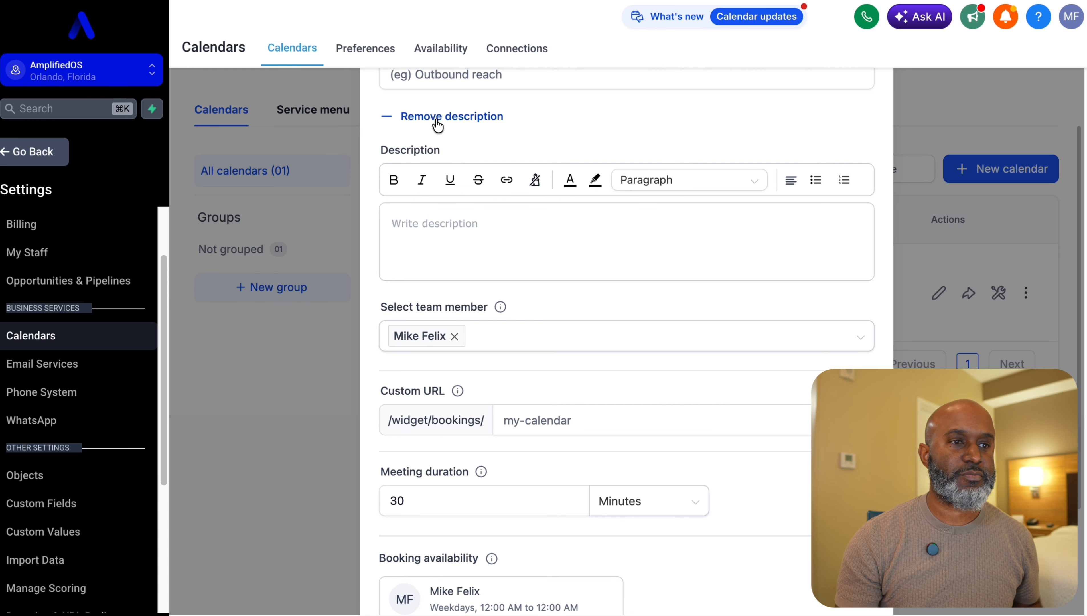
scroll(820, 199, up, 2)
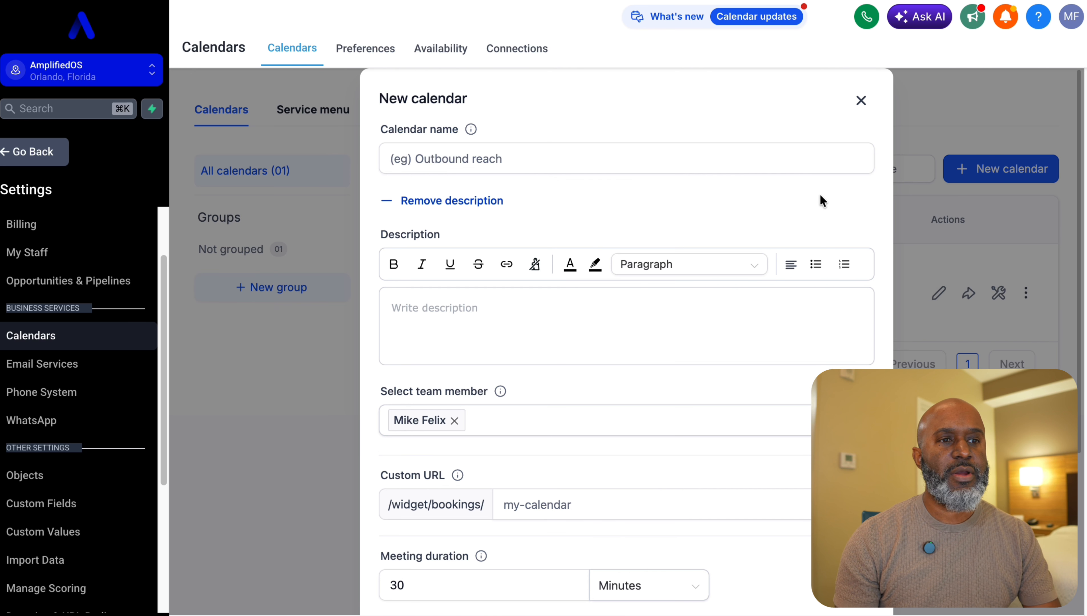
click(861, 101)
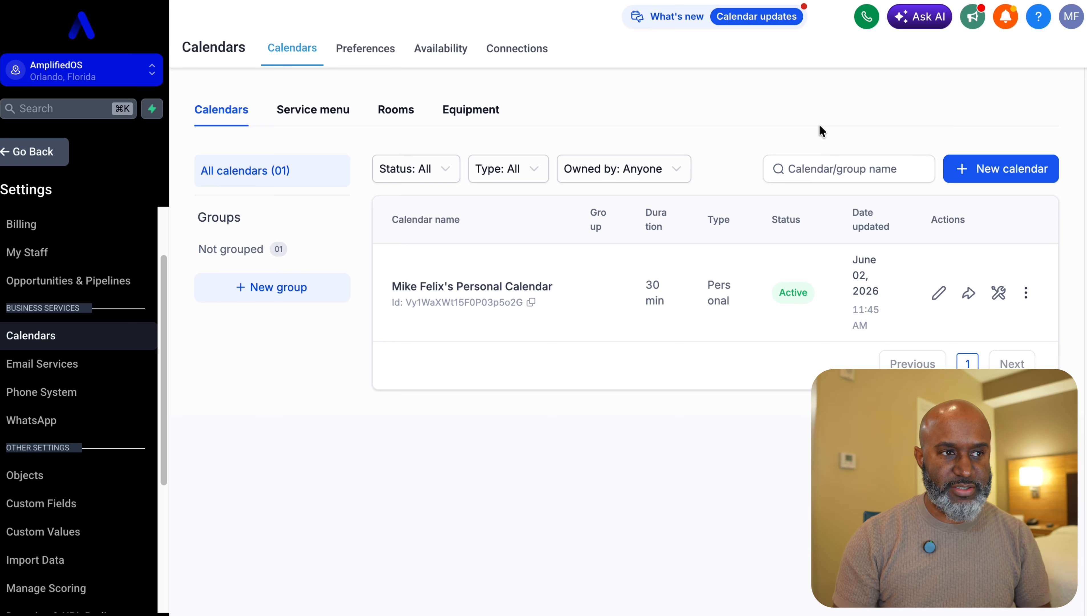
- Review the third-party calendar and video conferencing services available under Connections, and return to the connections overview
click(512, 50)
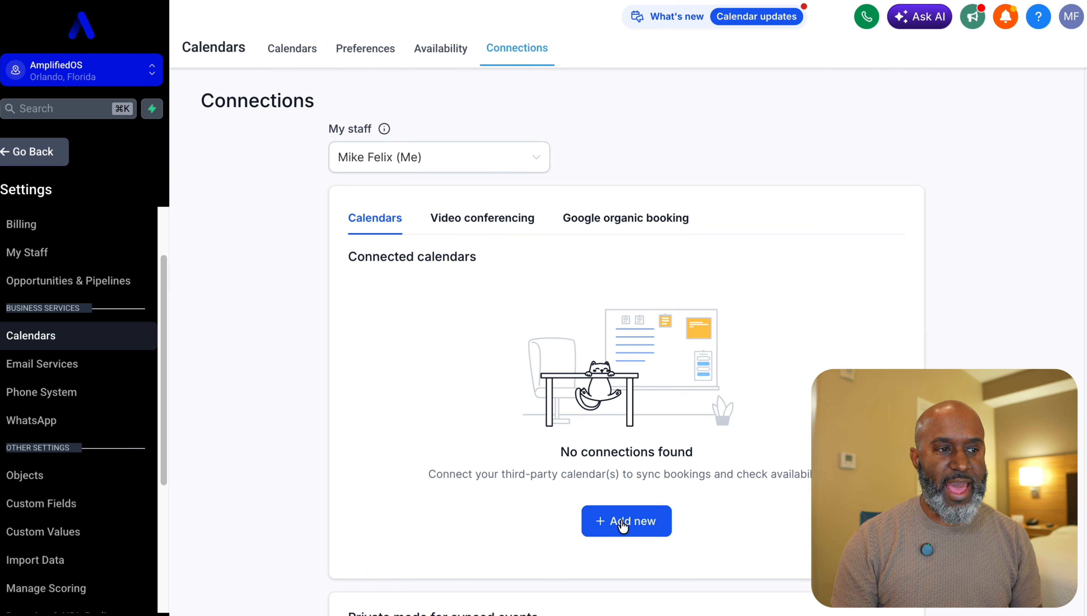
click(622, 523)
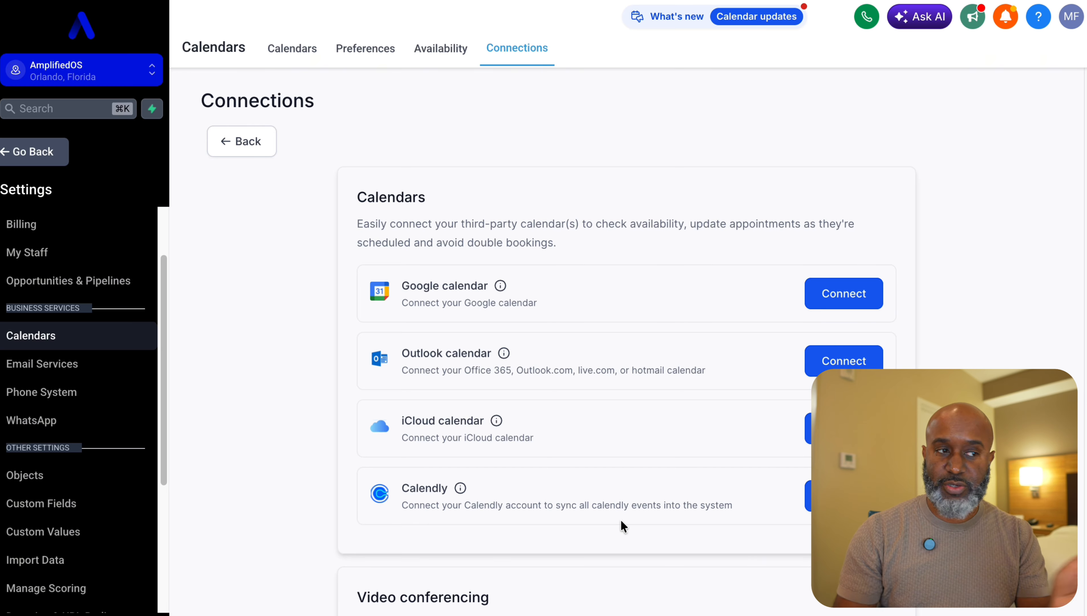
scroll(623, 523, down, 7)
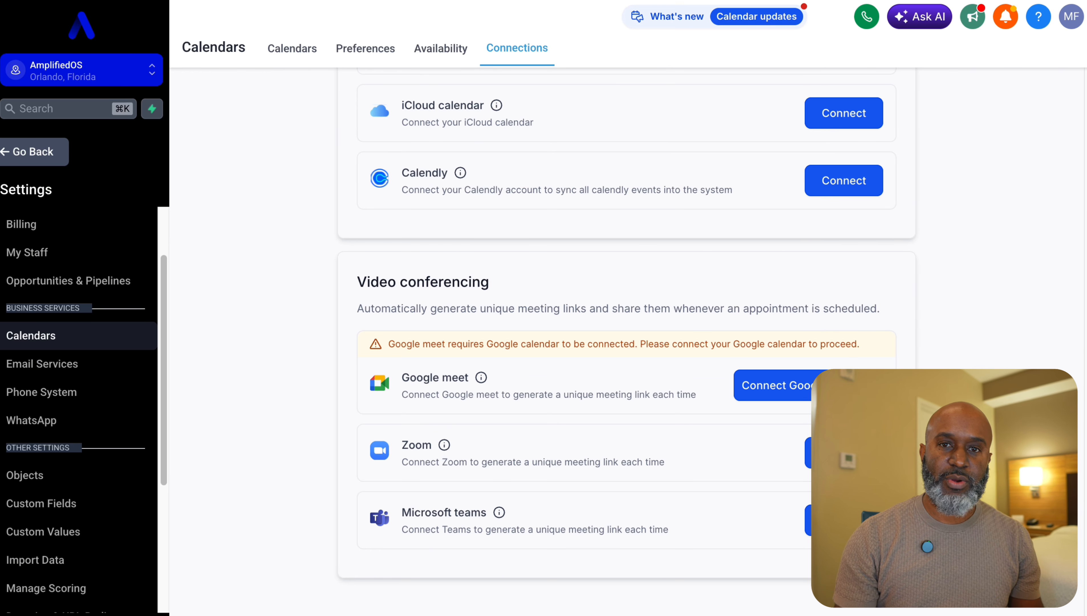
scroll(440, 265, up, 7)
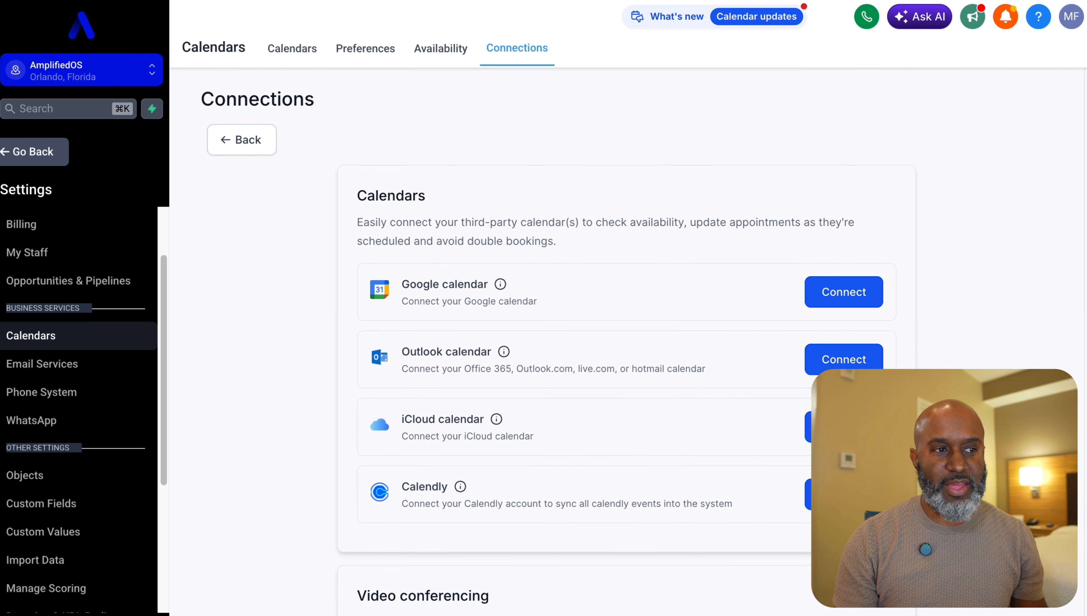
click(250, 153)
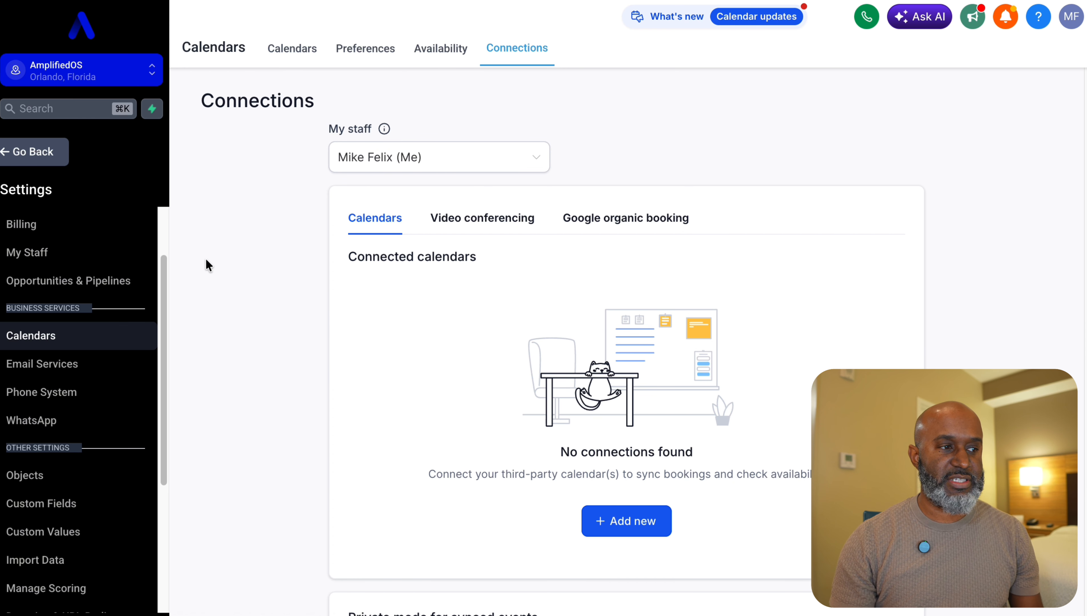
- Leave the settings and view the upcoming appointments in the appointment list
scroll(80, 240, up, 2)
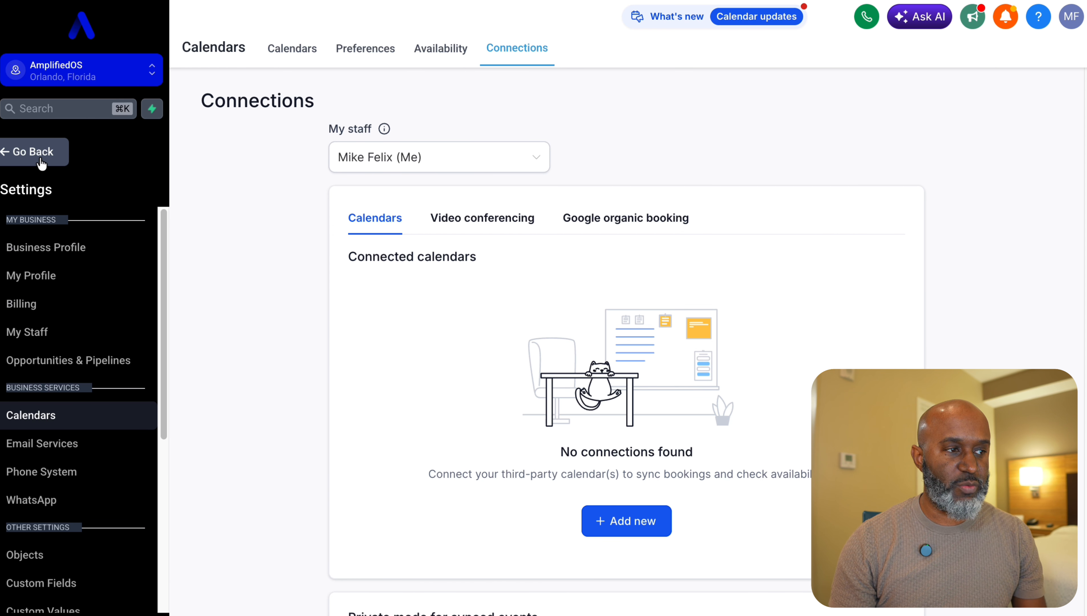
click(41, 160)
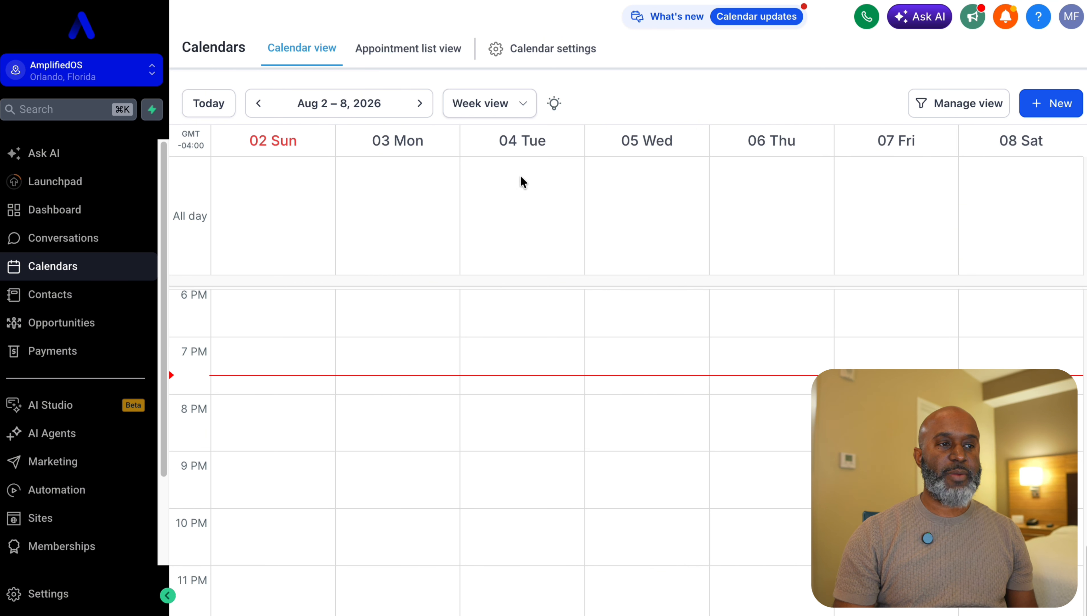
click(399, 51)
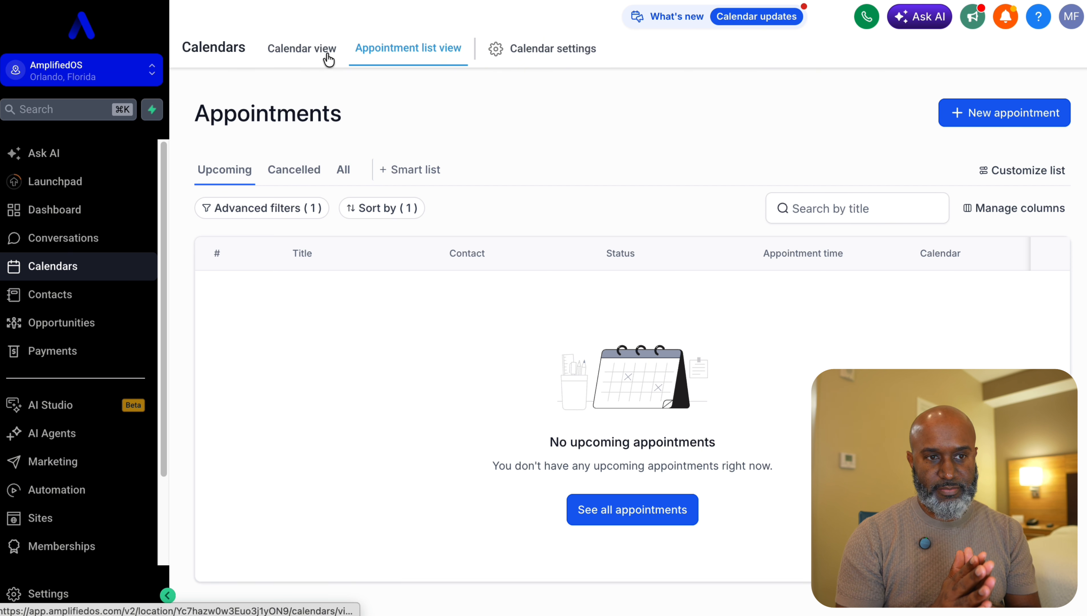
- Look through the service menu and equipment sections of the calendar settings and return to the list of calendars
click(504, 49)
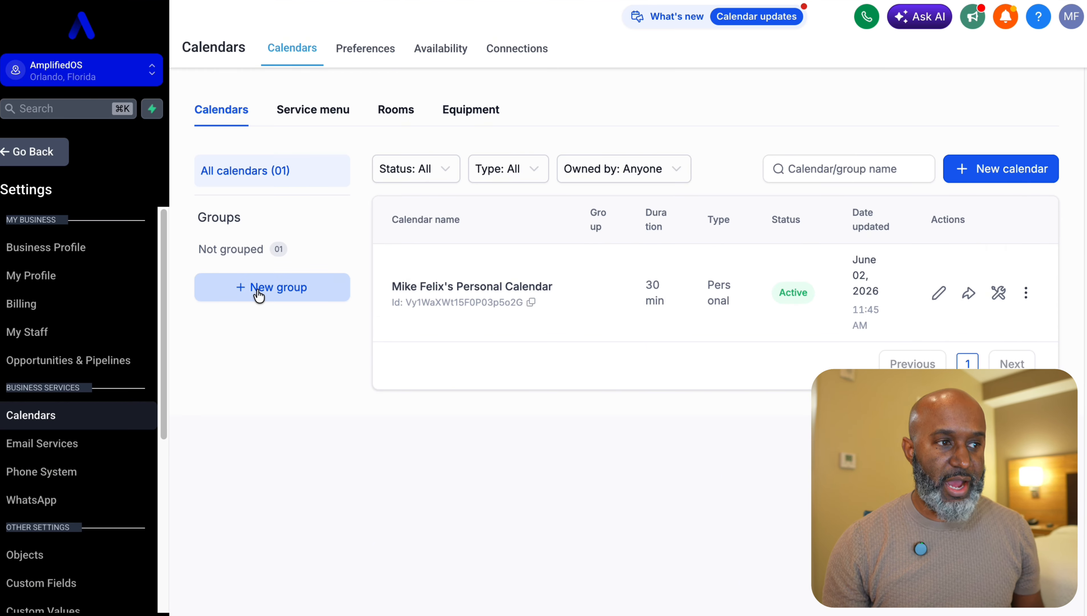
click(324, 119)
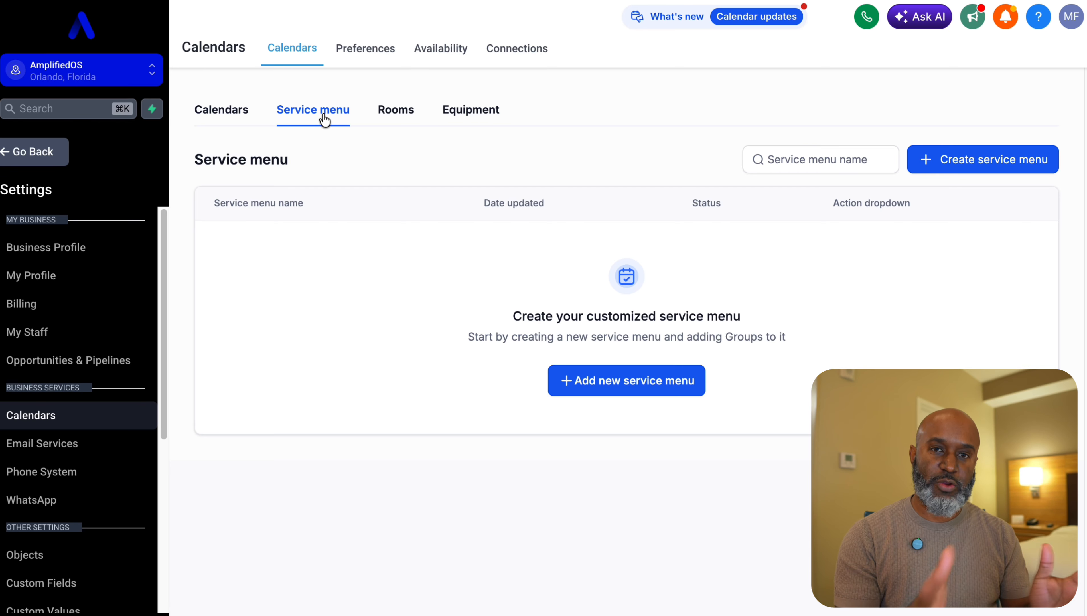
click(477, 115)
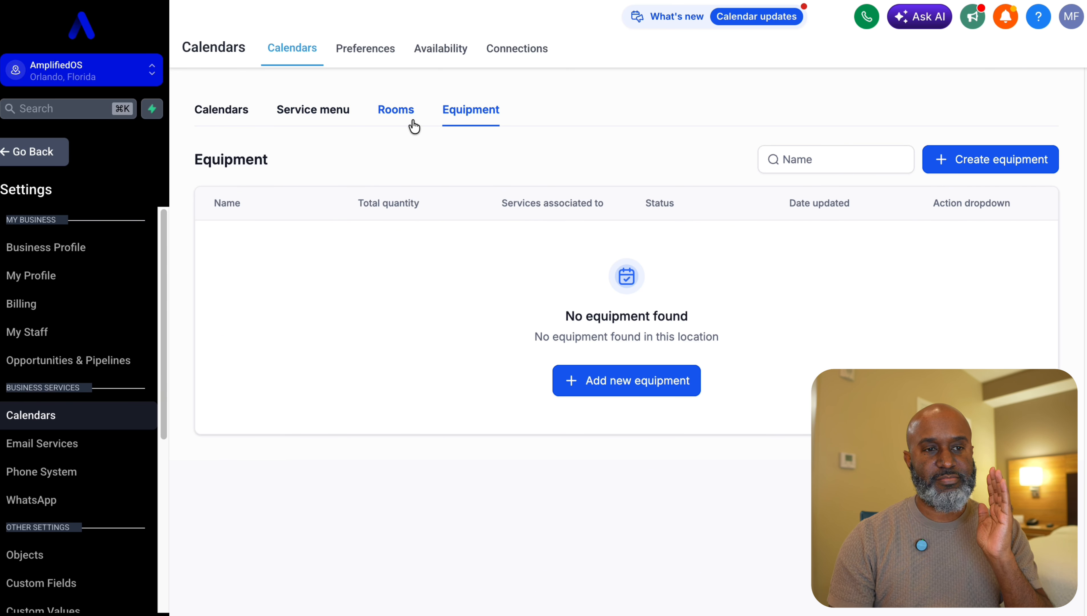
click(208, 111)
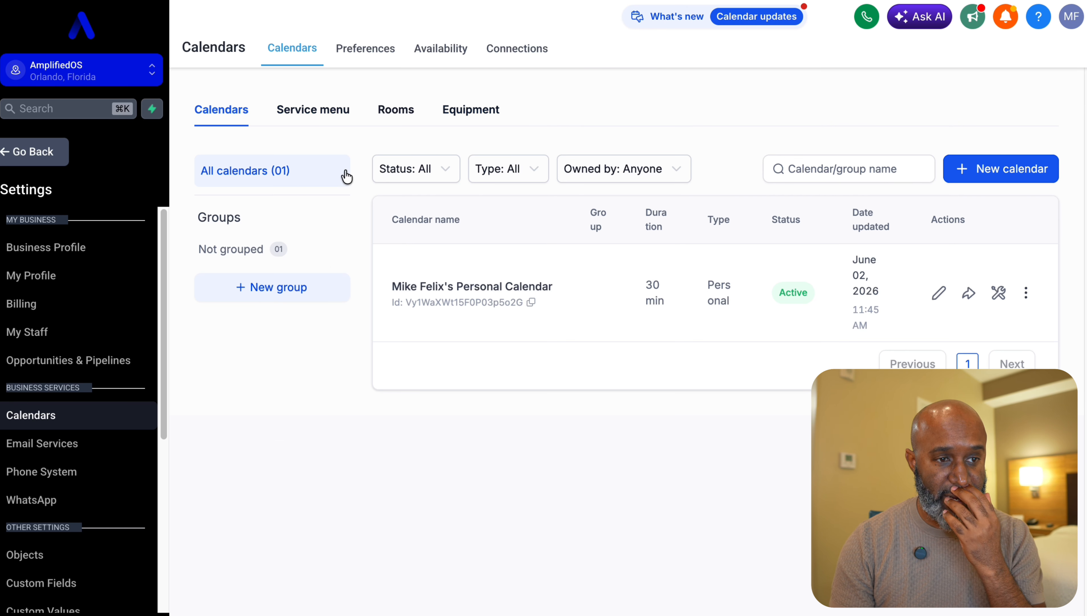
- Open the existing personal calendar for editing and show its advanced Form & confirmation settings
click(939, 295)
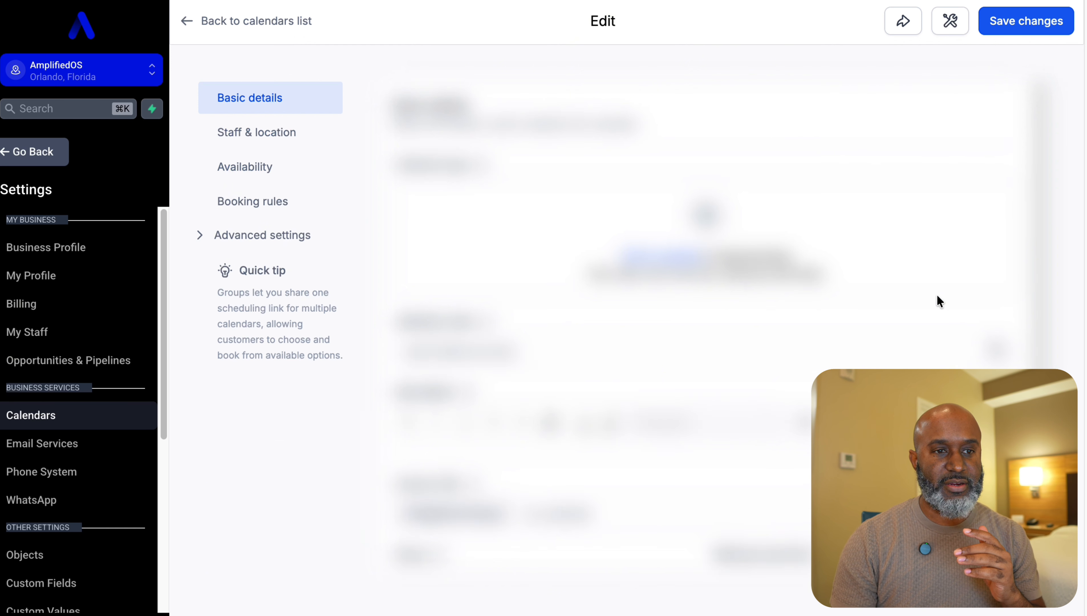
click(278, 238)
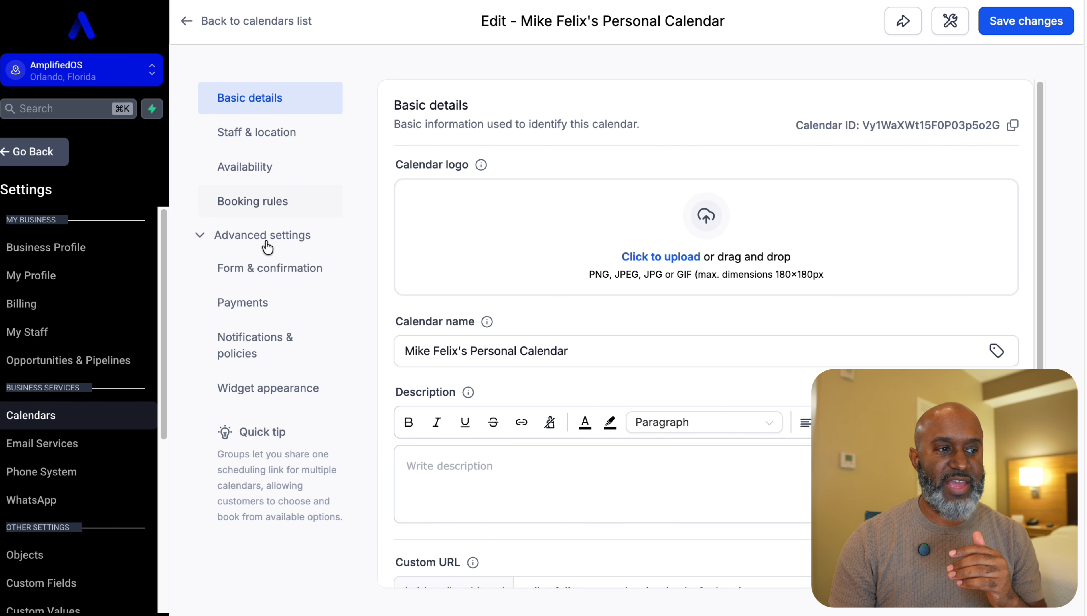
click(271, 276)
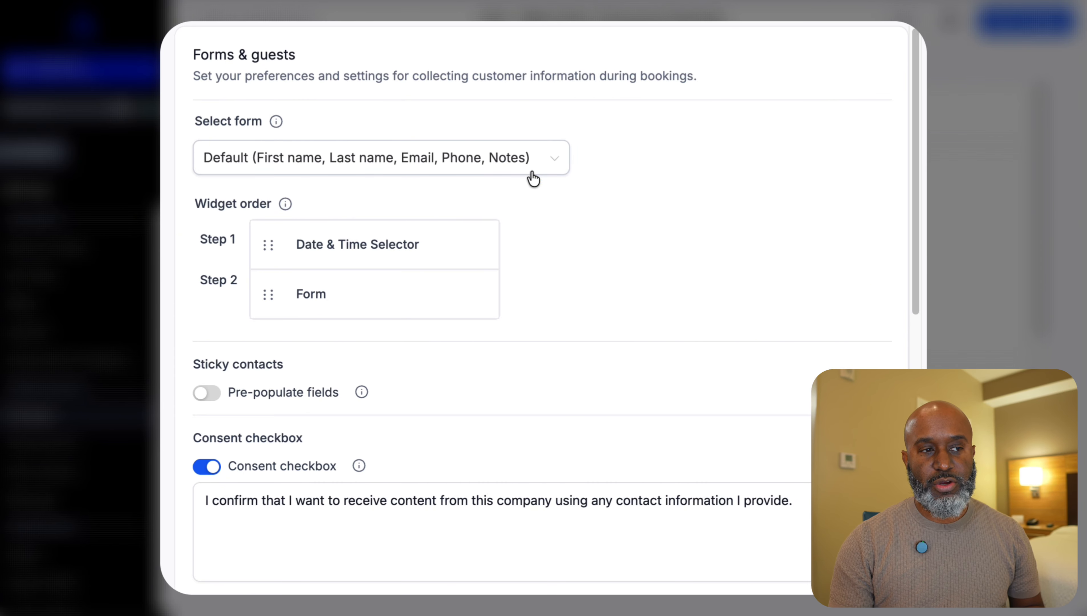
- Review the form choices, widget order, sticky contacts, consent checkbox text and guests option in the Forms & guests settings
click(541, 169)
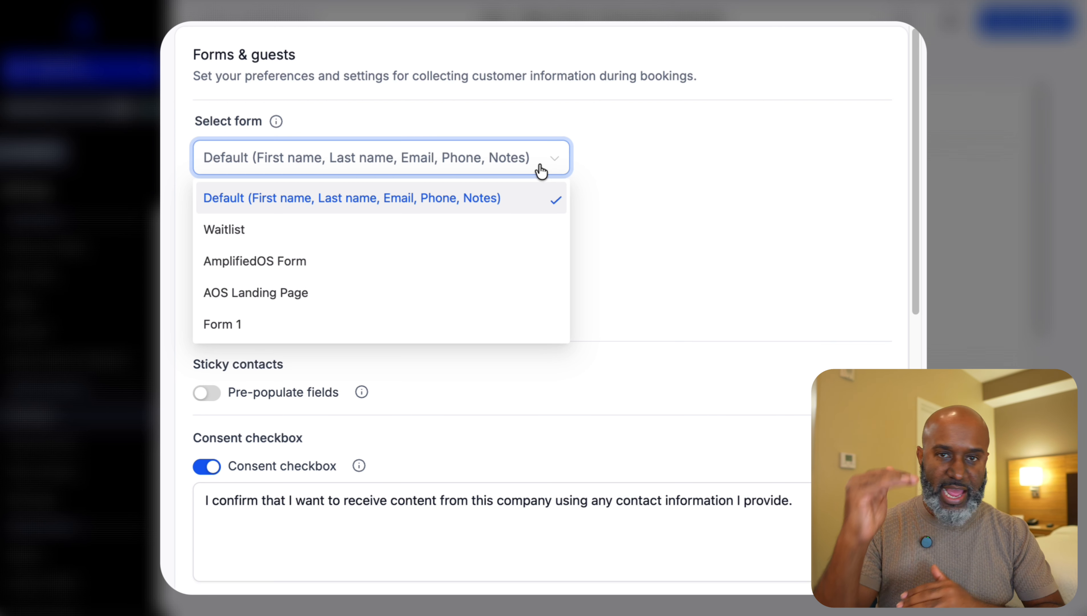
click(630, 197)
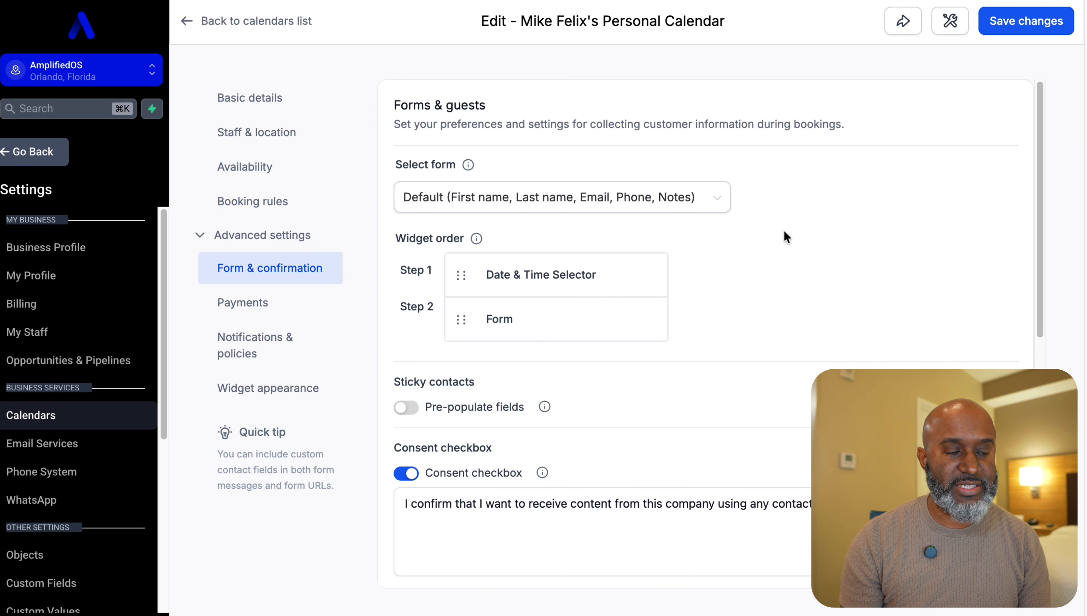
scroll(912, 248, down, 3)
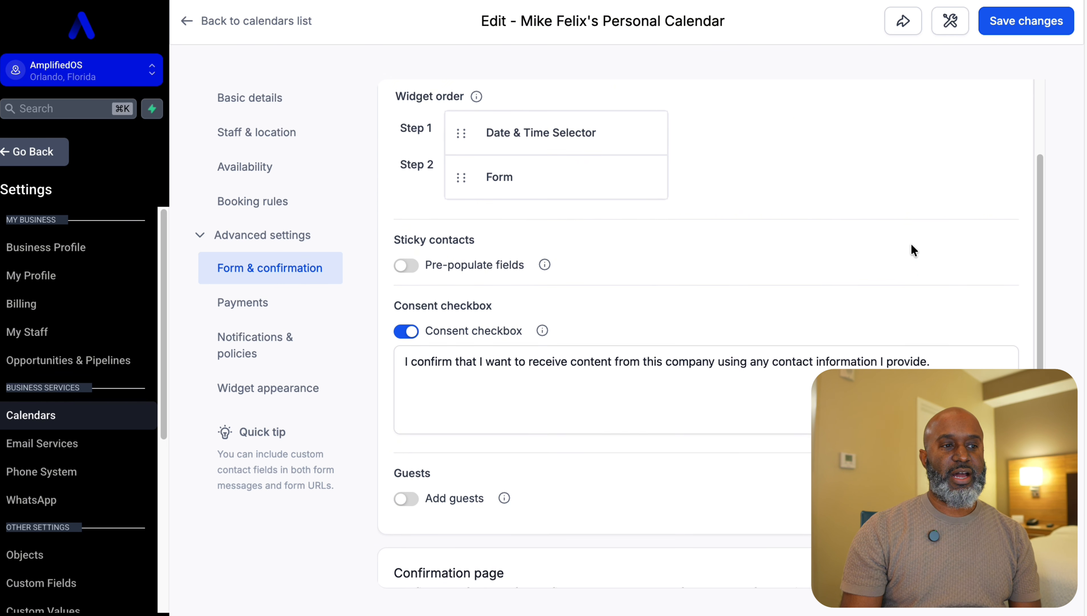
scroll(911, 245, down, 3)
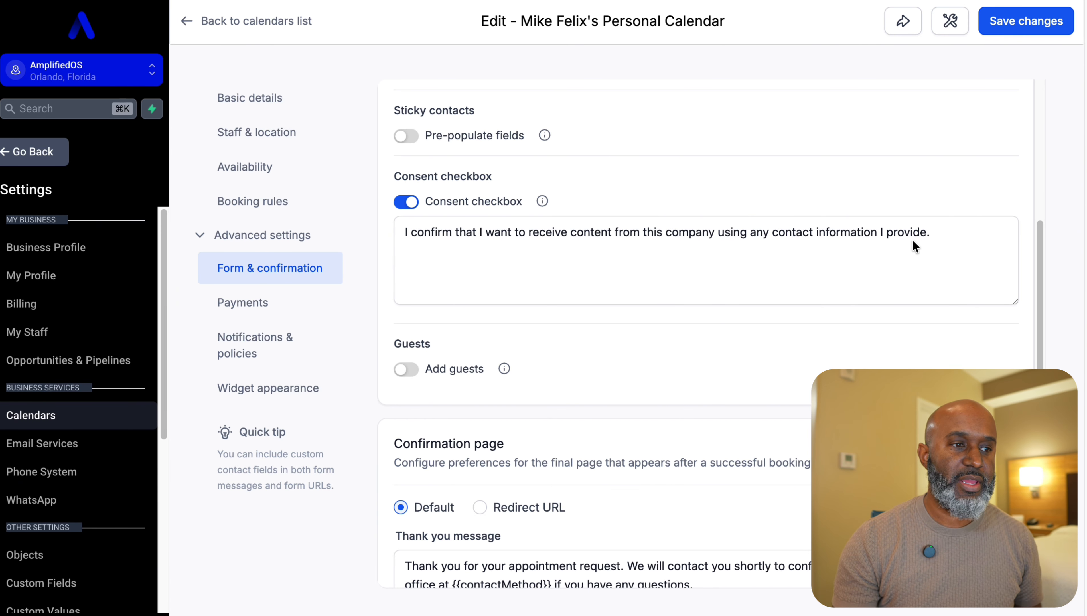
click(861, 272)
scroll(713, 271, up, 3)
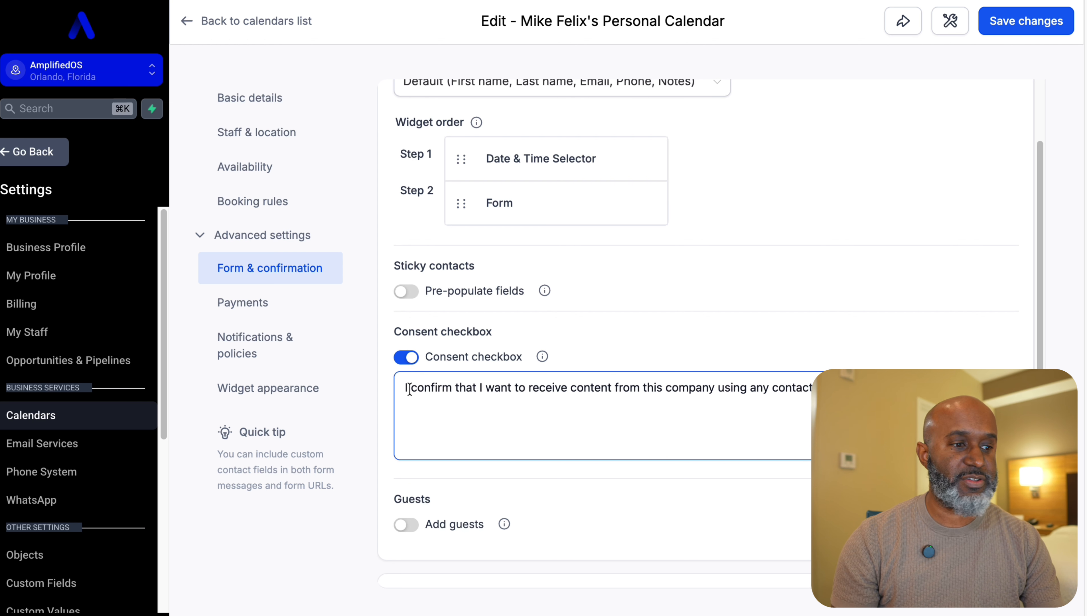
- Set the calendar's confirmation page to Redirect URL instead of the default thank you message and place the cursor in the URL field
scroll(528, 369, down, 8)
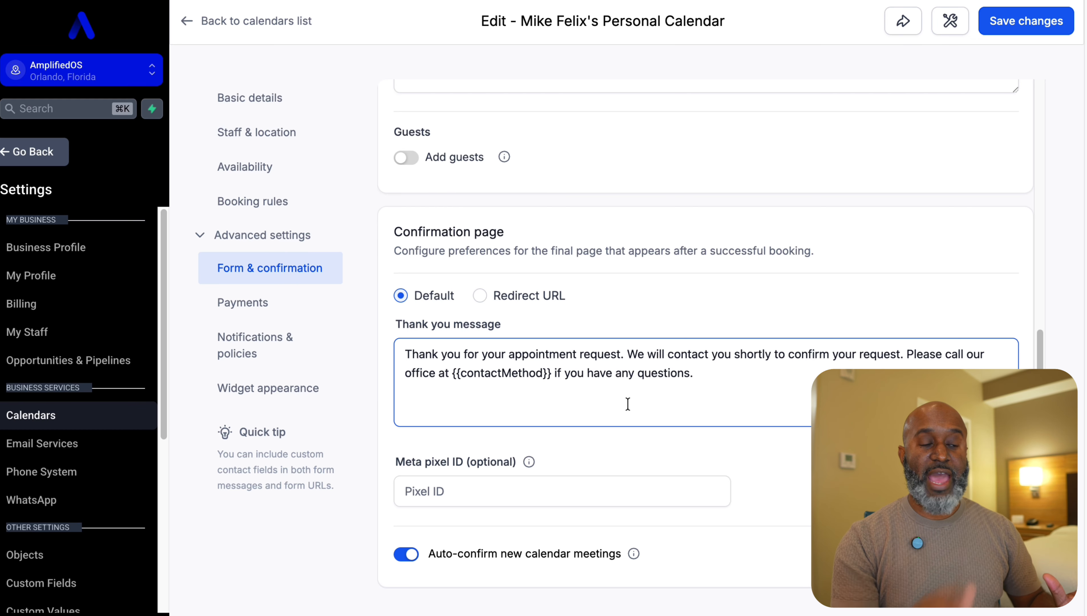
click(478, 296)
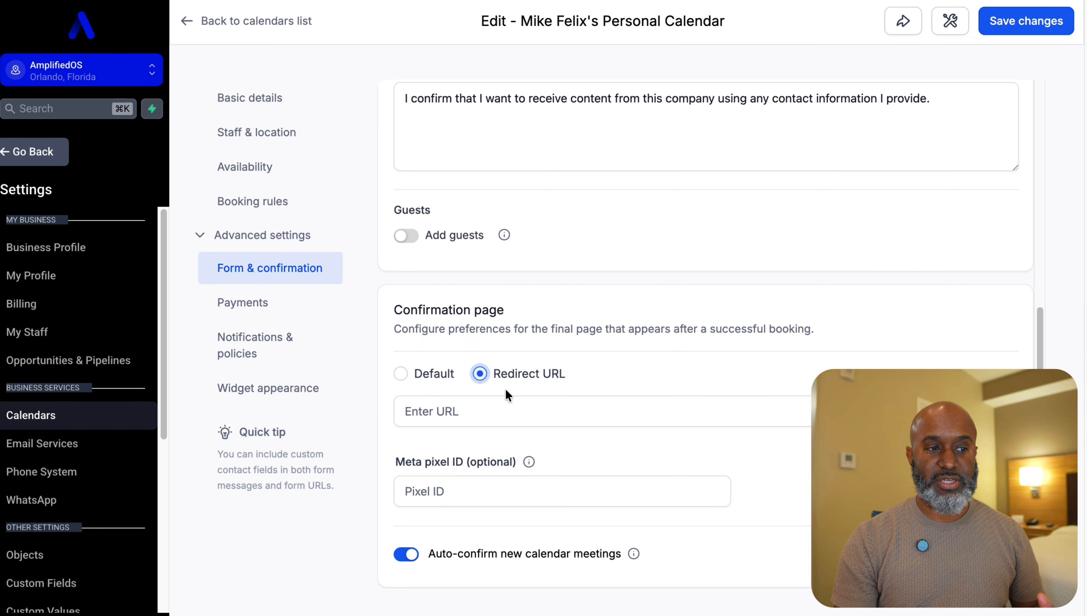
click(488, 412)
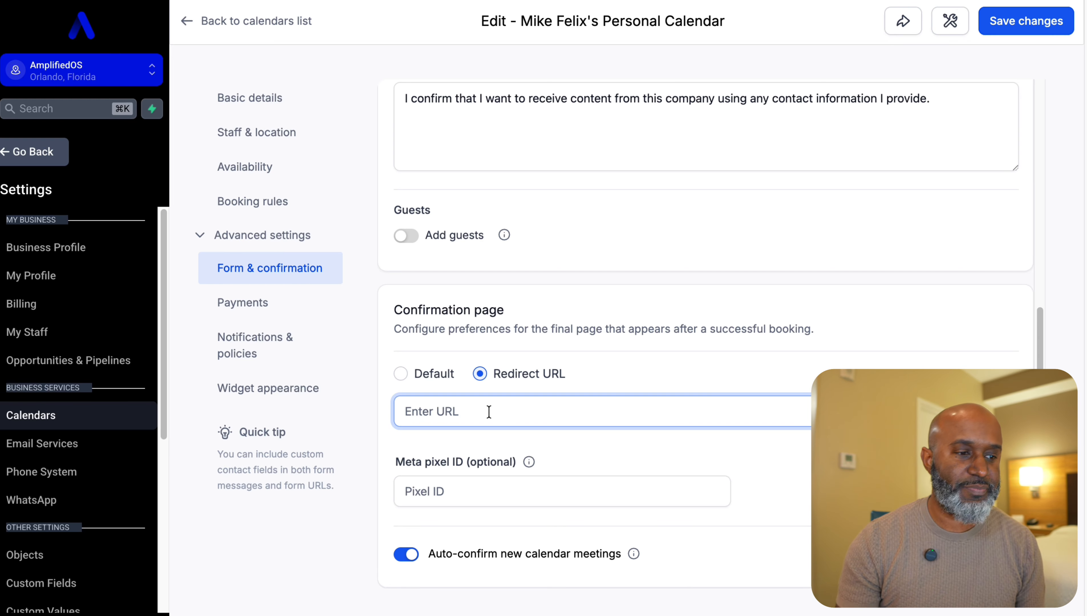
scroll(794, 459, up, 8)
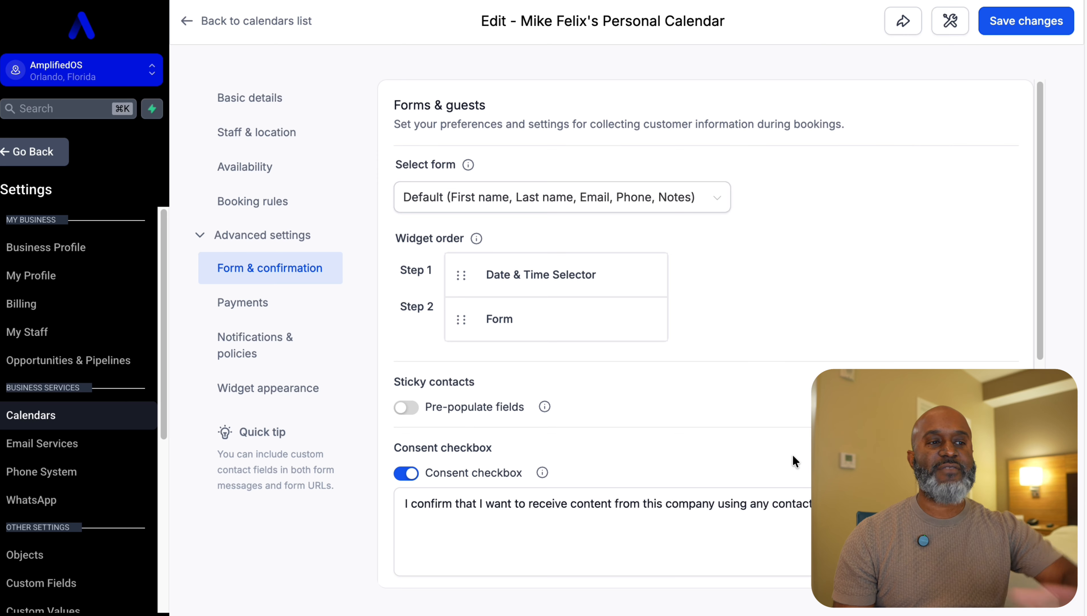